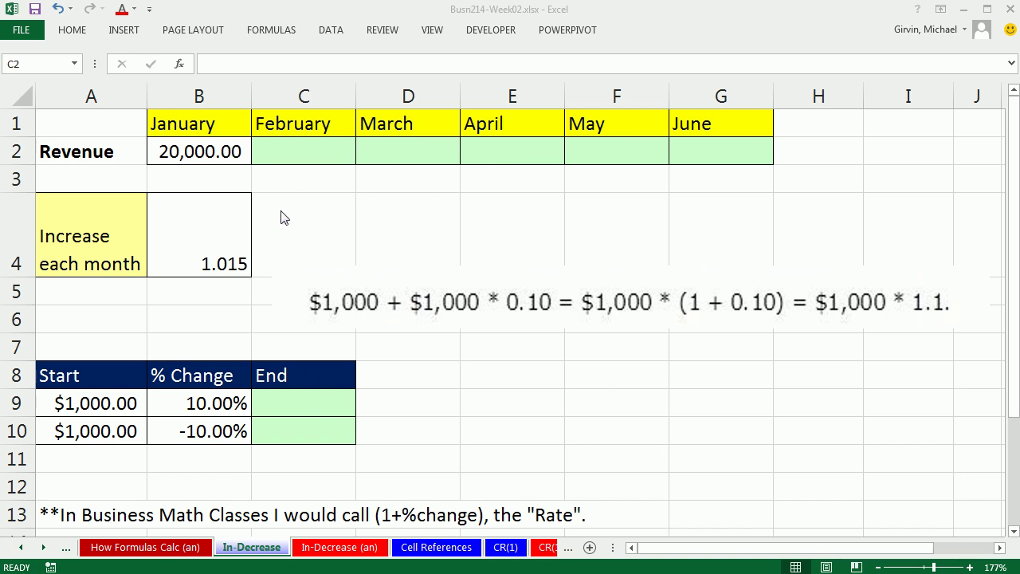
Step: Review the January revenue, the empty February–June revenue cells, and the 1.015 increase factor in B4
left_click(495, 15)
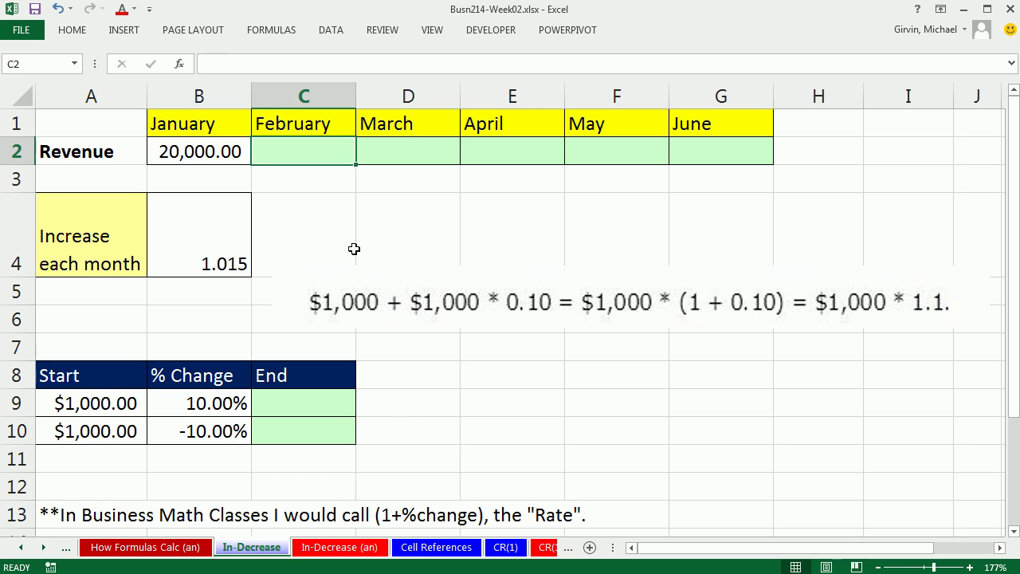
left_click(210, 151)
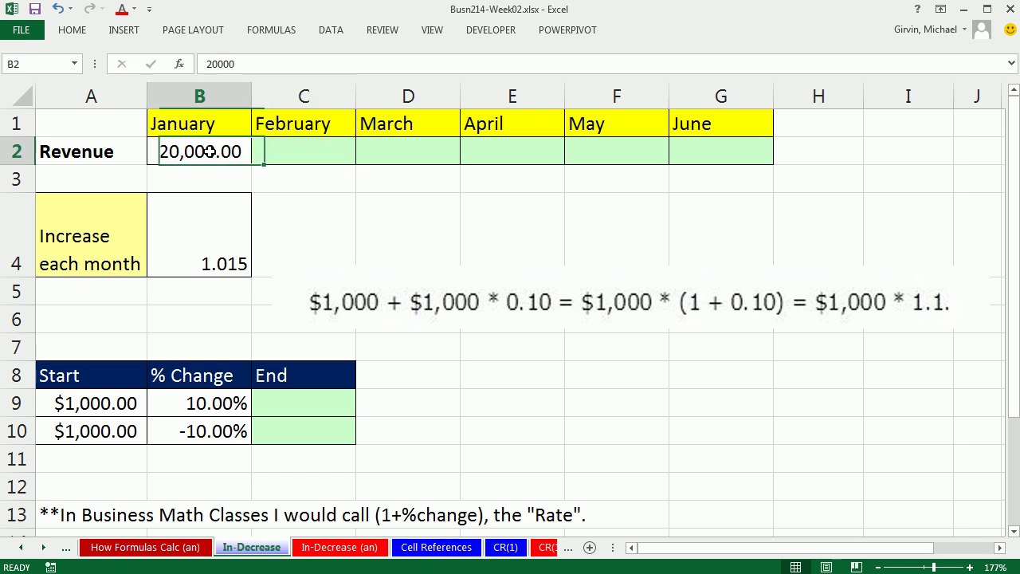
left_click(306, 152)
left_click(423, 148)
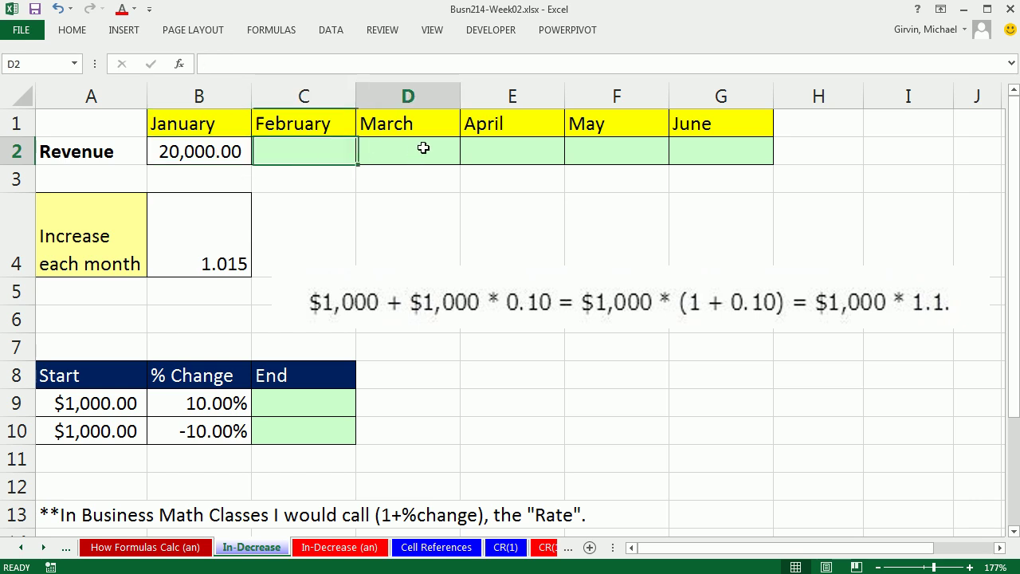
left_click(496, 153)
left_click(588, 153)
left_click(717, 152)
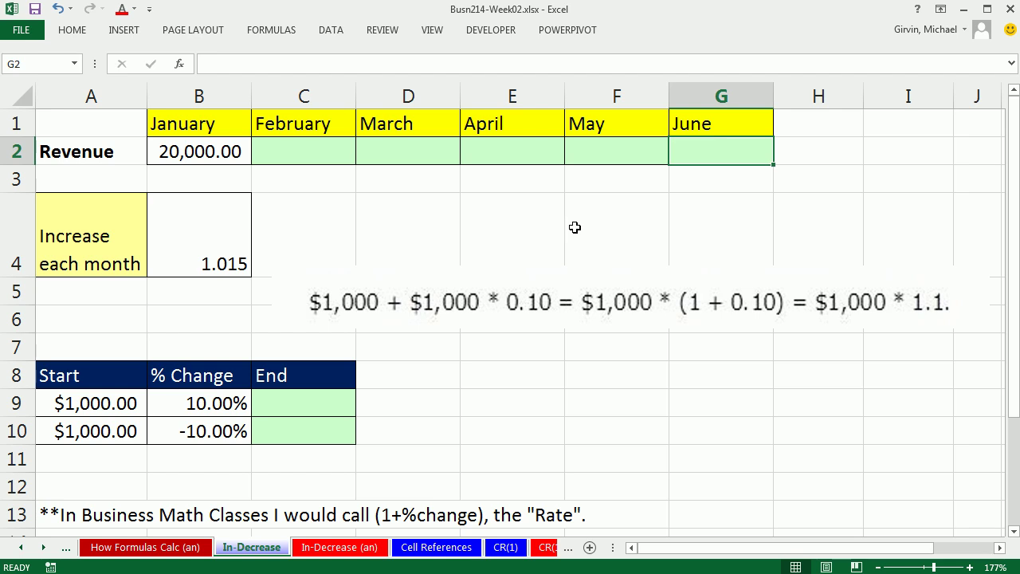
left_click(309, 153)
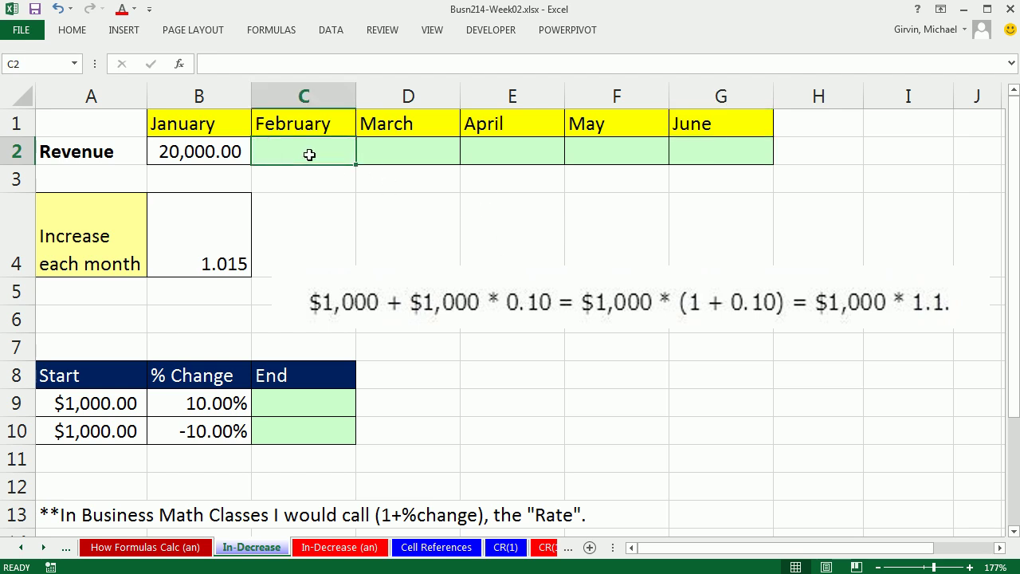
left_click(209, 223)
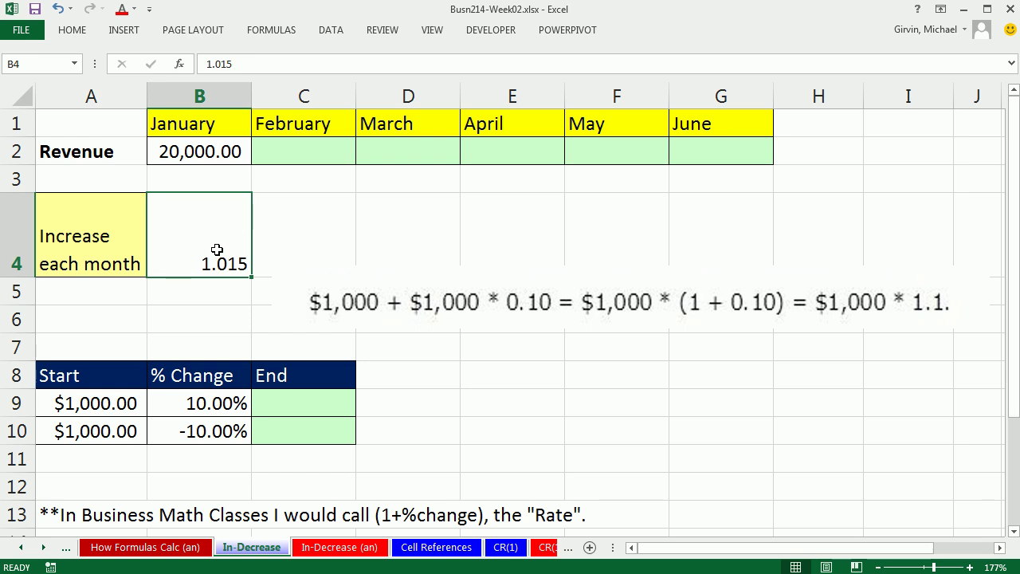
Step: Enter =B2*$B$4 for February revenue, fill it through June, and check the April formula
left_click(311, 158)
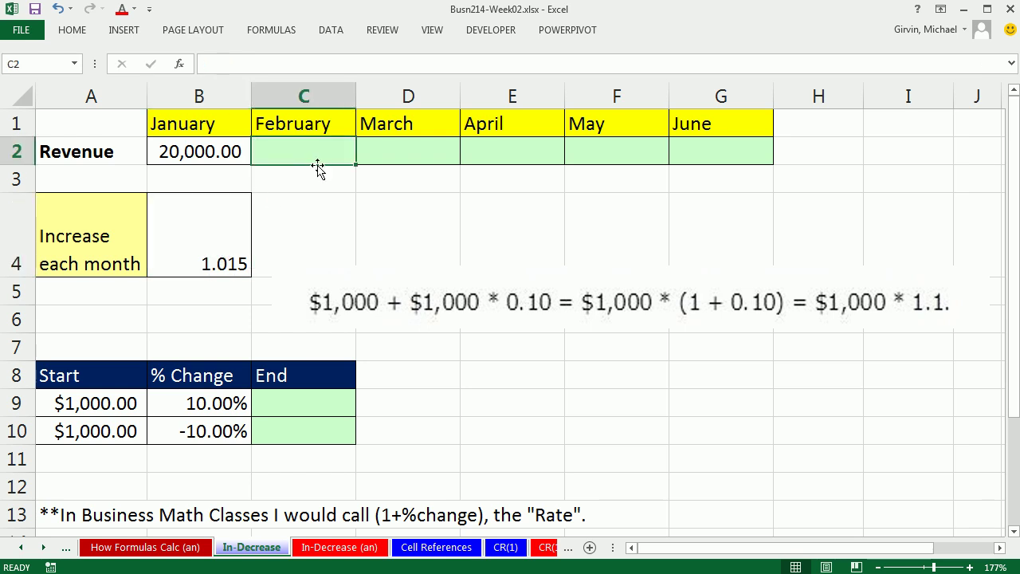
type("=")
key("Left")
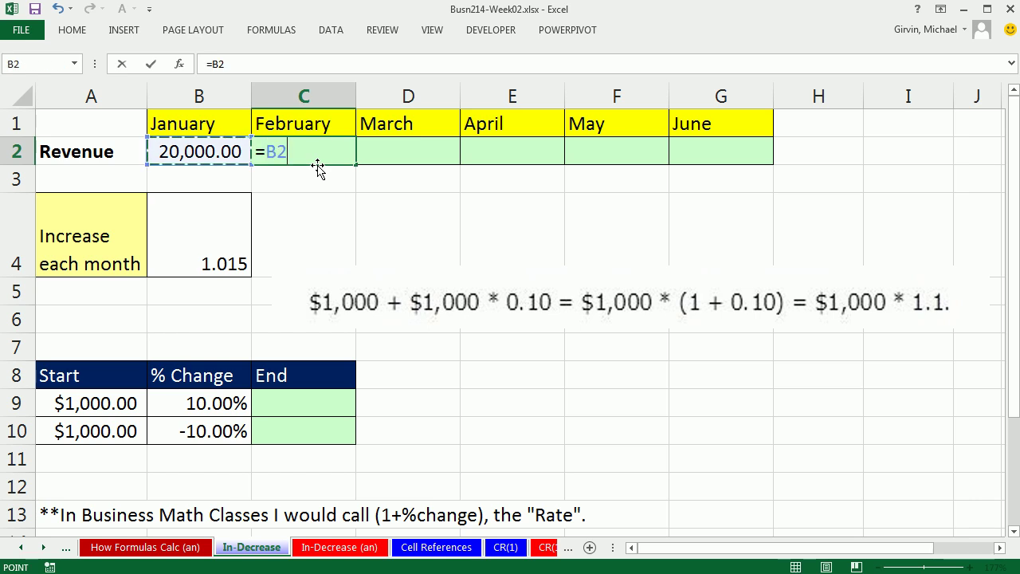
type("*")
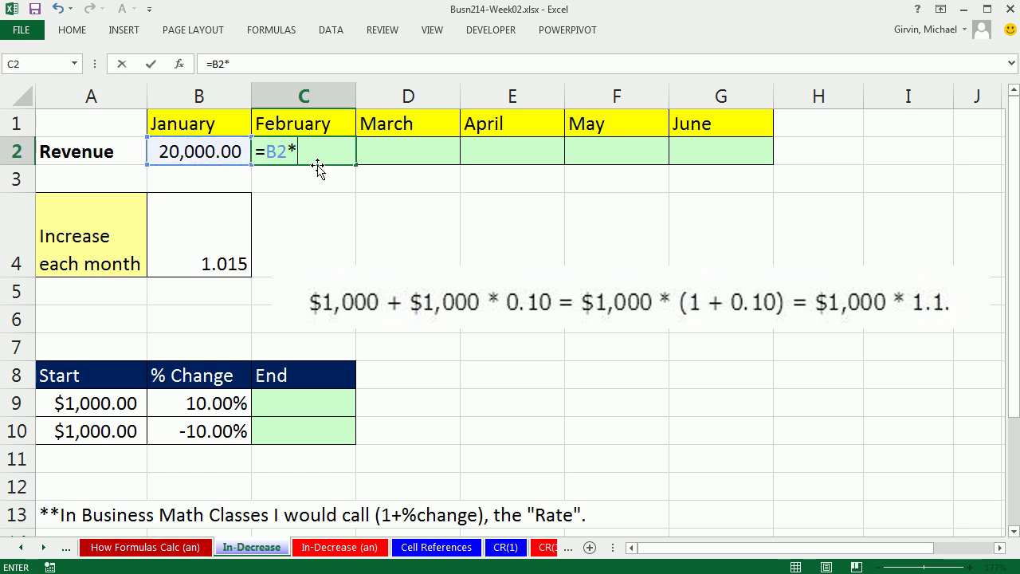
left_click(226, 237)
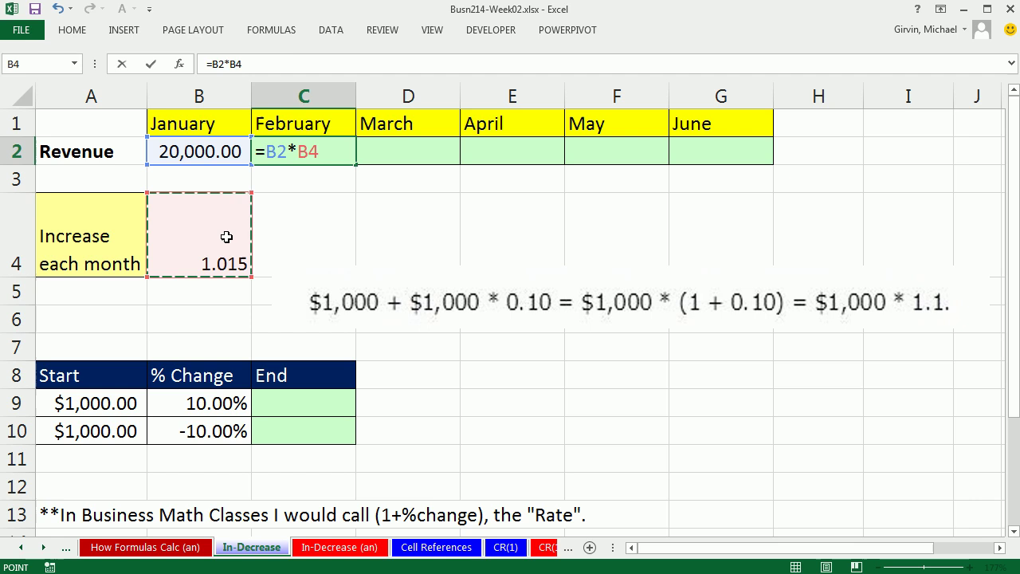
key("F4")
key("ctrl+Return")
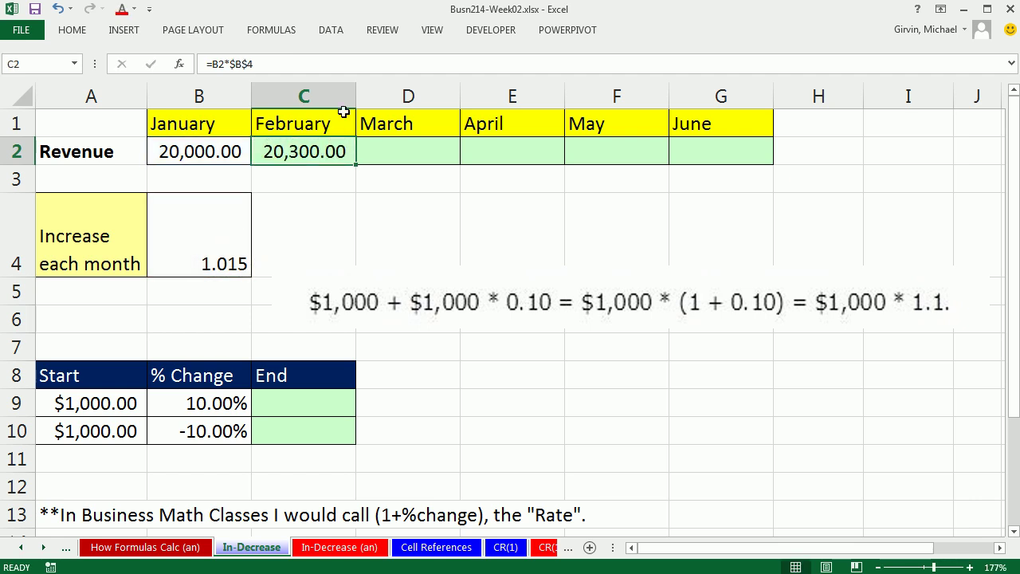
left_click_drag(356, 168, 749, 171)
double_click(544, 152)
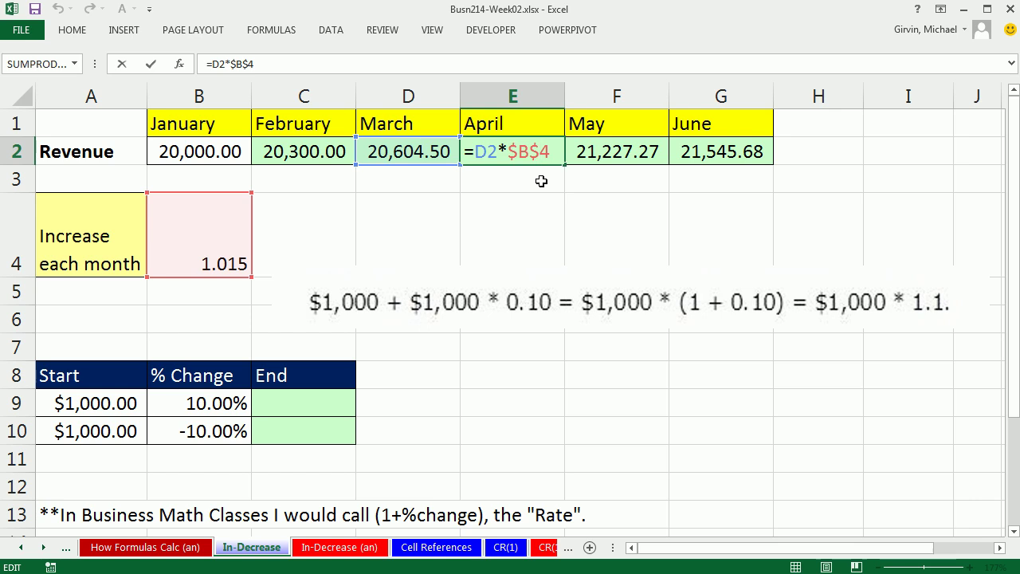
key("Return")
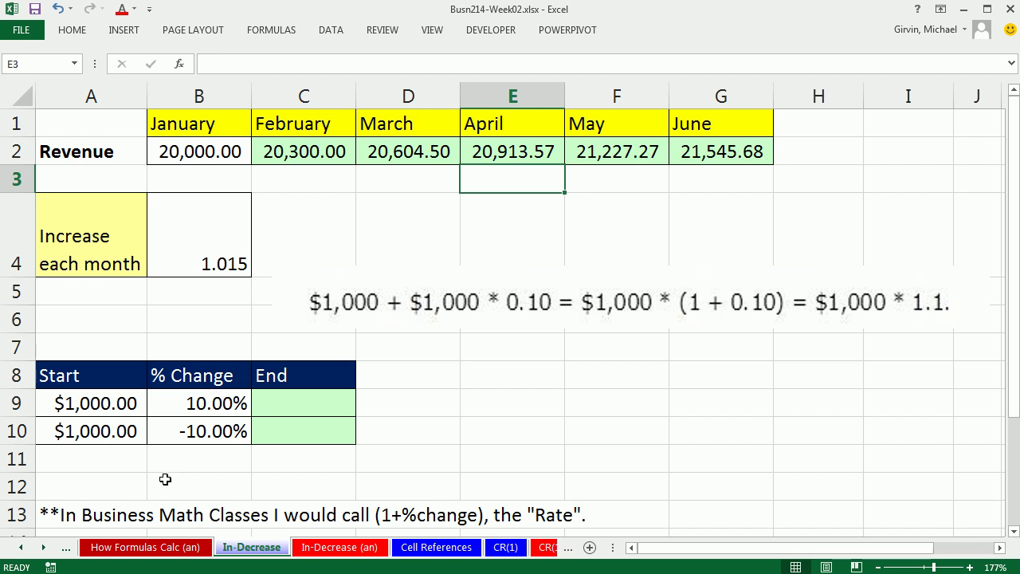
left_click(216, 235)
left_click(70, 511)
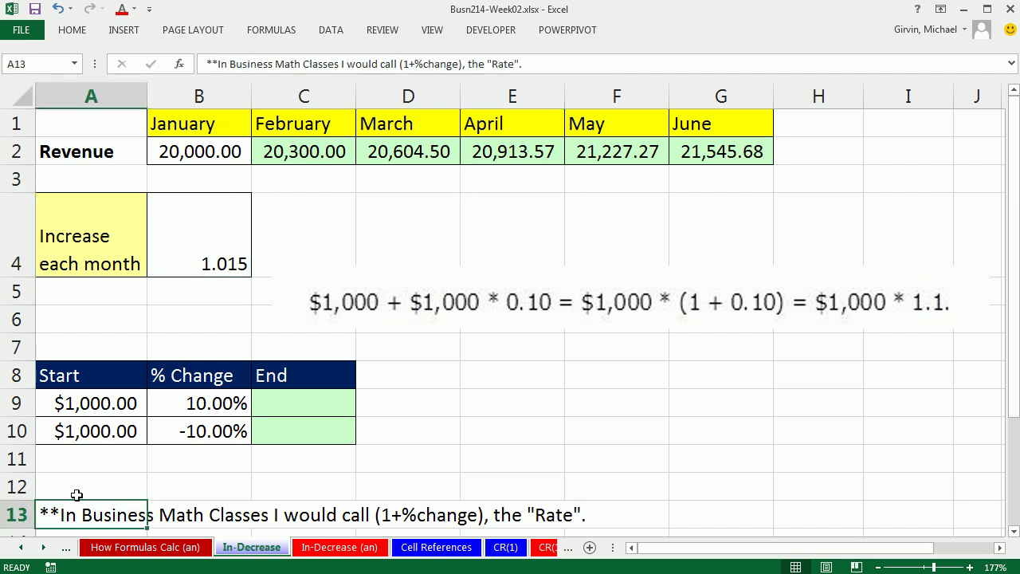
left_click_drag(79, 500, 85, 484)
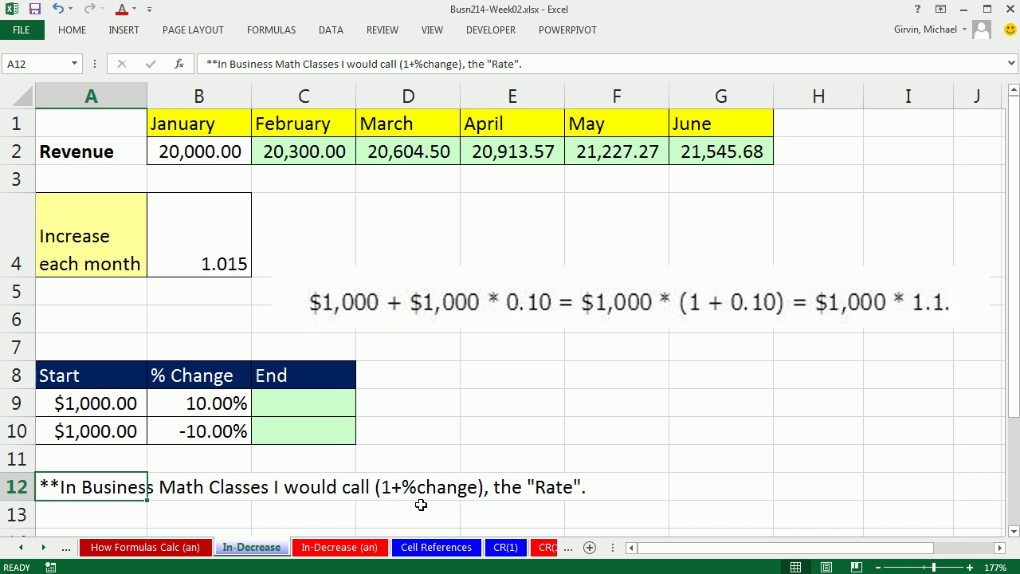
left_click(73, 405)
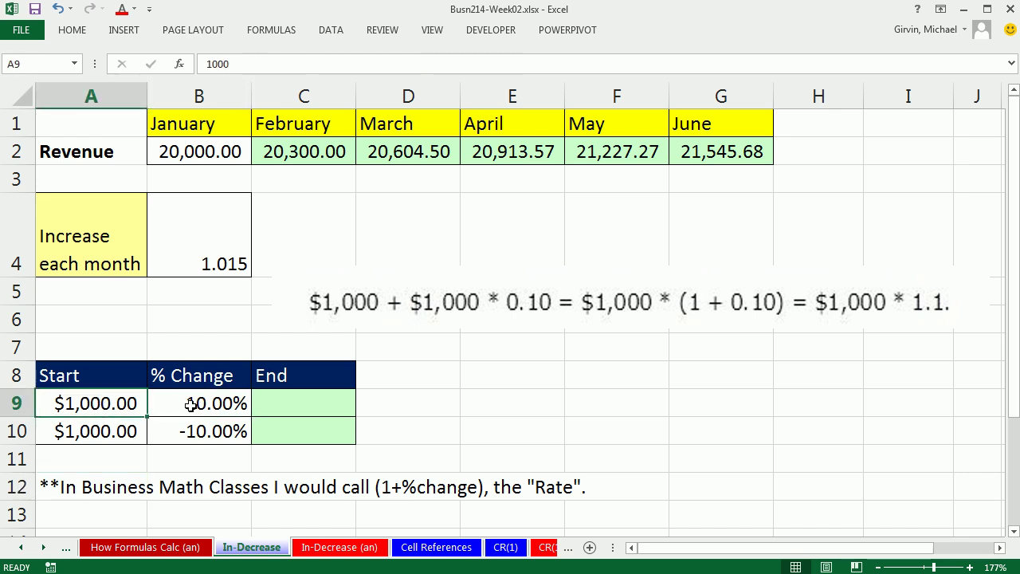
left_click(191, 404)
left_click(98, 434)
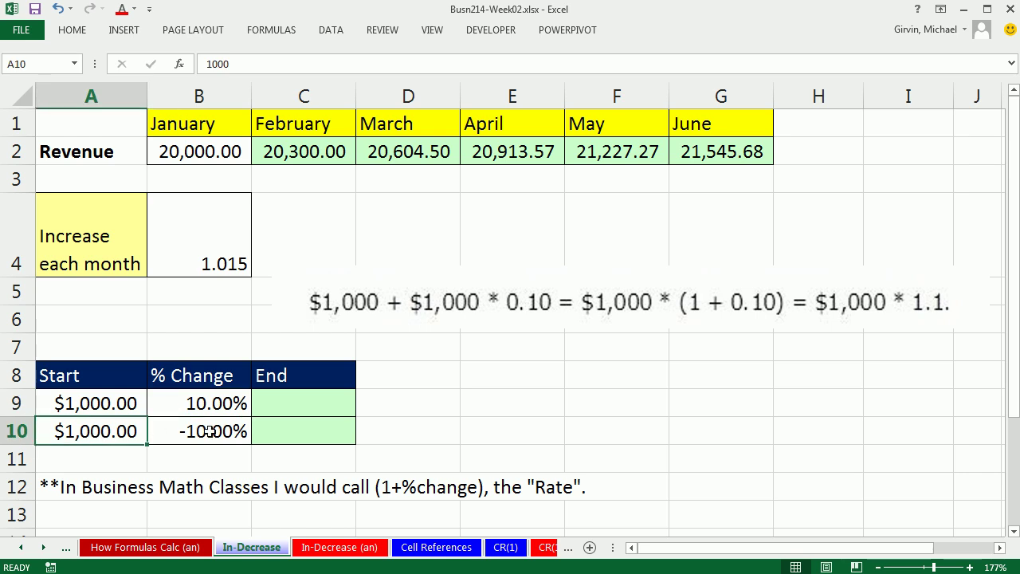
left_click(209, 431)
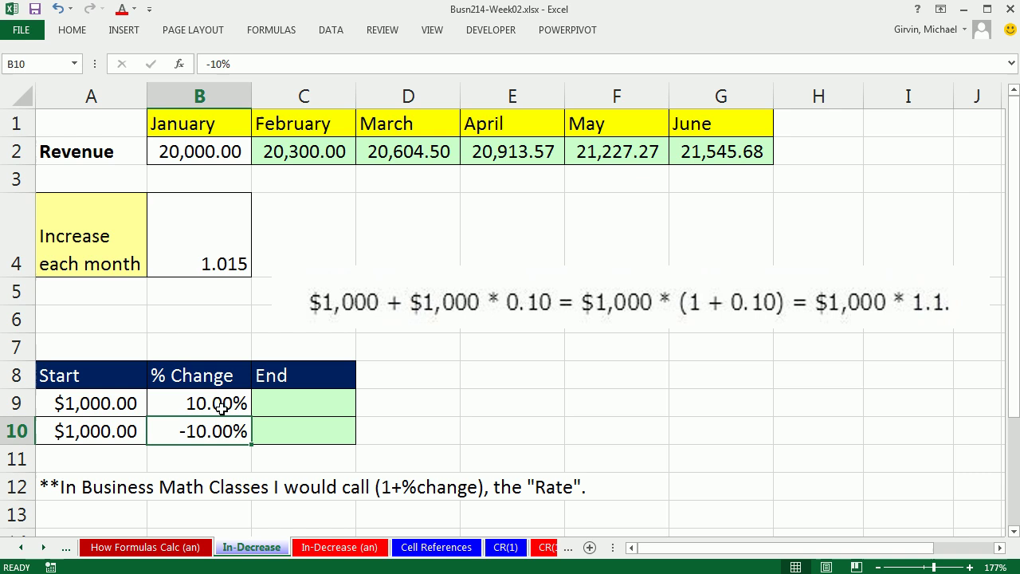
left_click(295, 399)
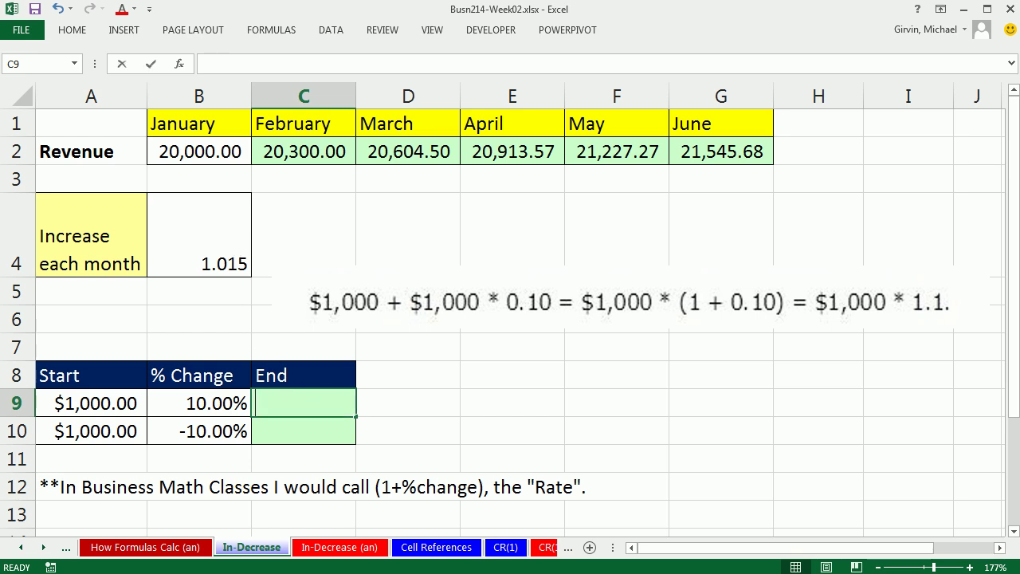
Step: Enter =A9*(1+B9) in C9, copy it to C10, and format both as currency ($1,100.00, $900.00)
type("=")
key("Left")
key("Left")
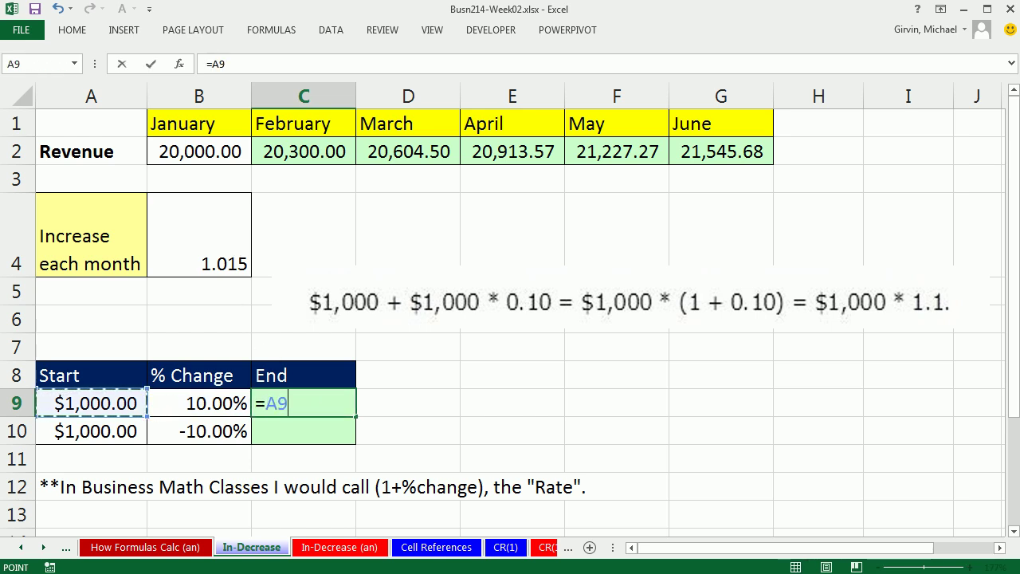
type("*(1")
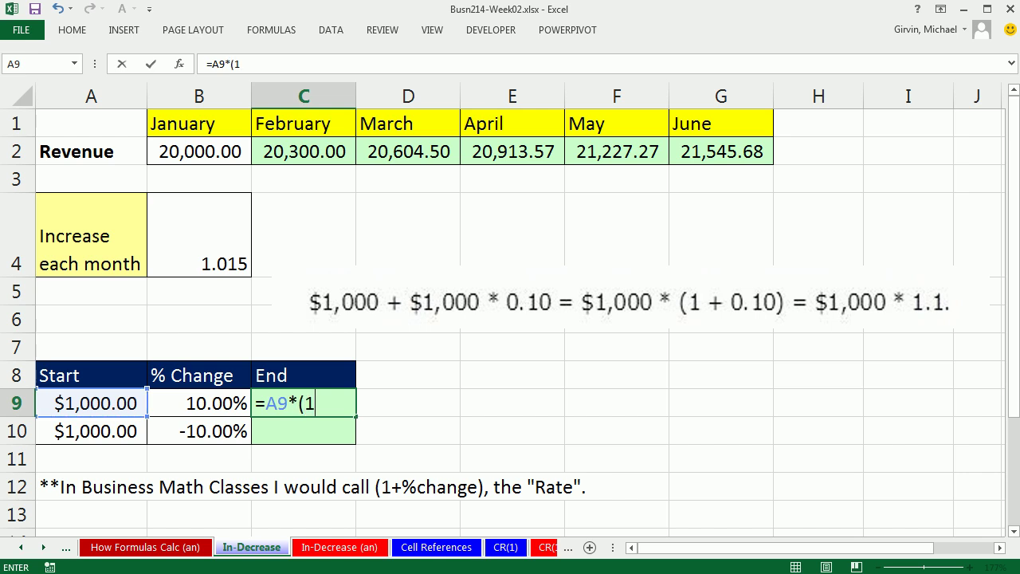
type("+")
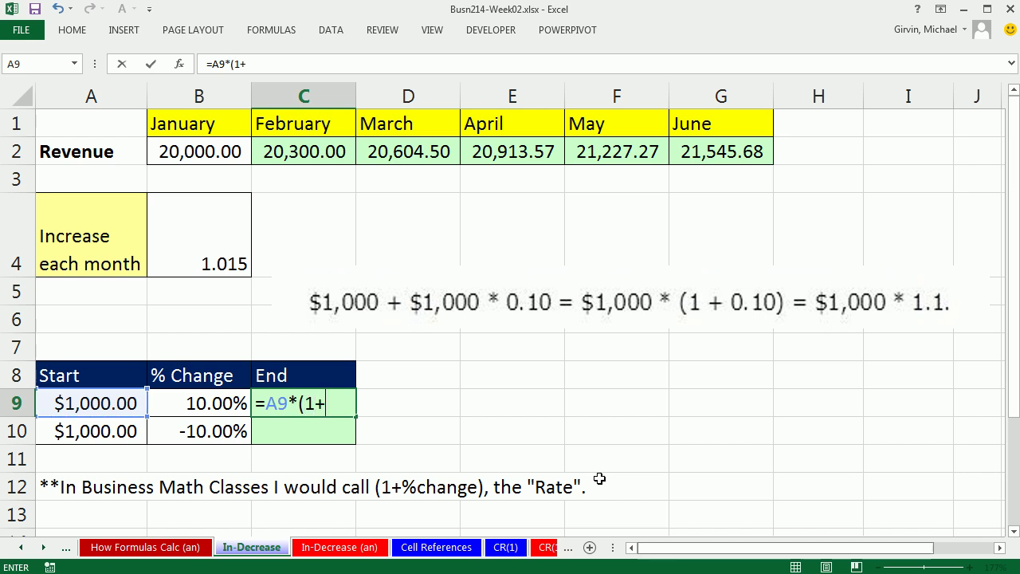
left_click(230, 400)
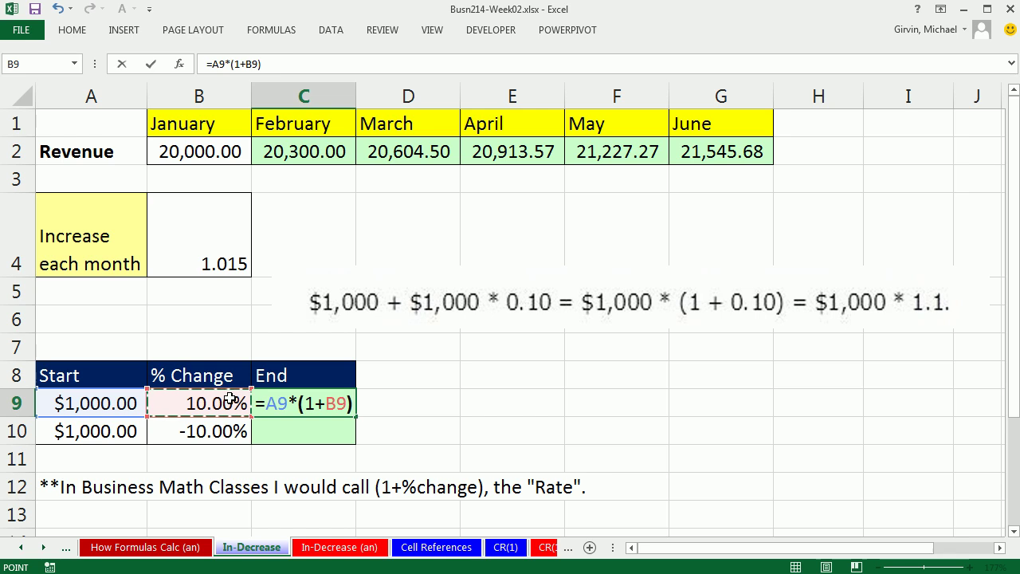
type(")")
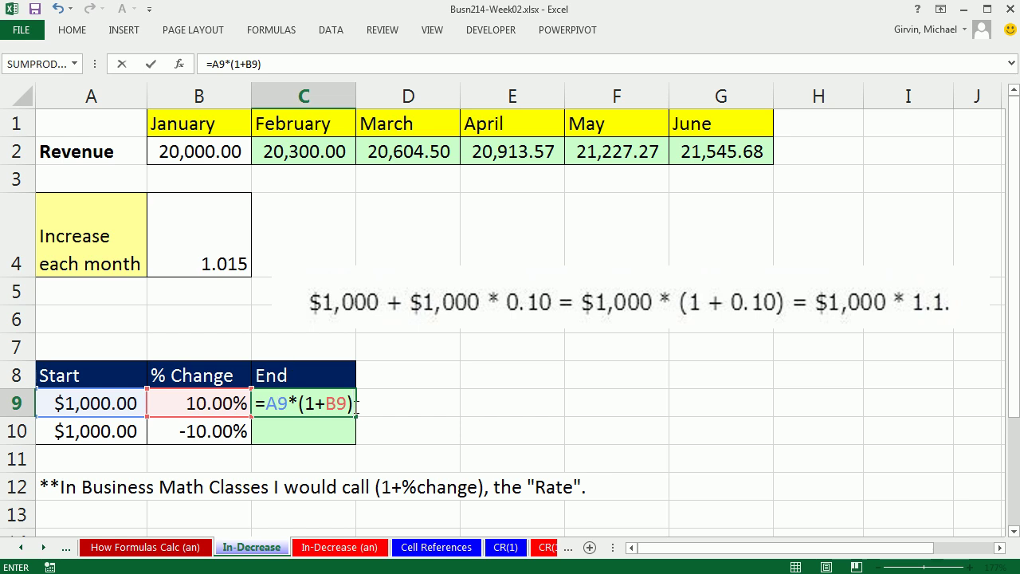
key("ctrl+Return")
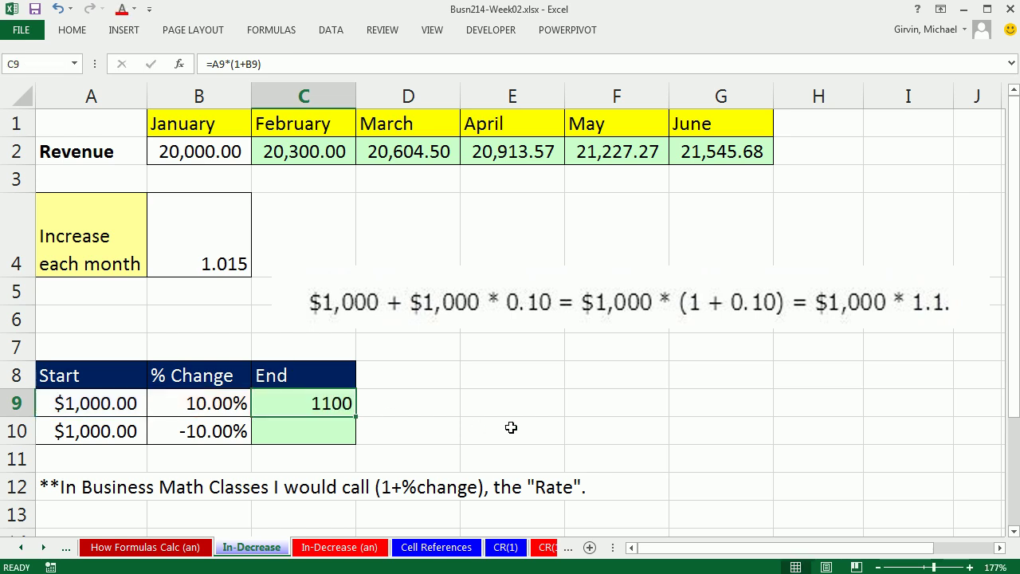
left_click_drag(355, 416, 355, 444)
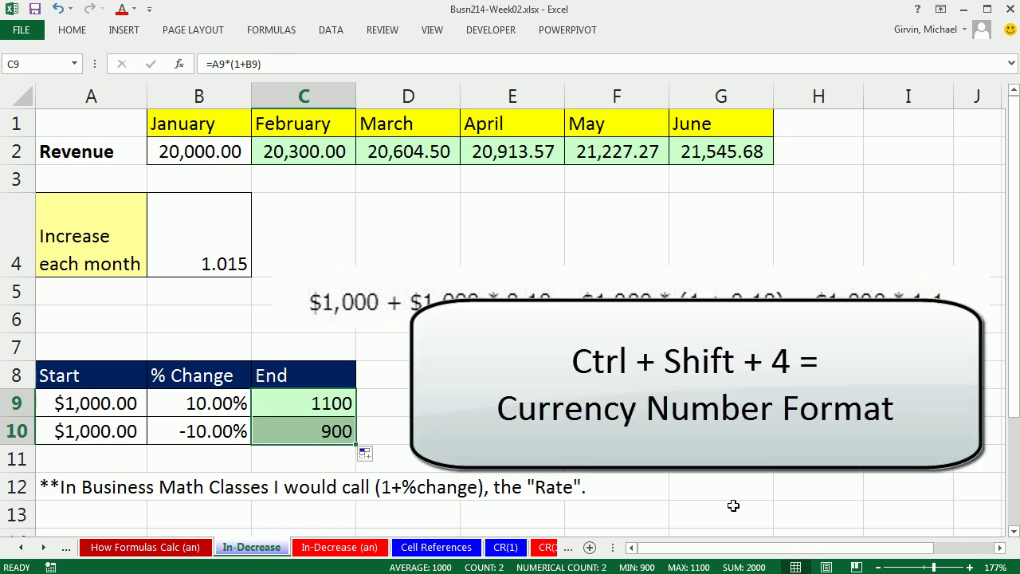
key("ctrl+shift+4")
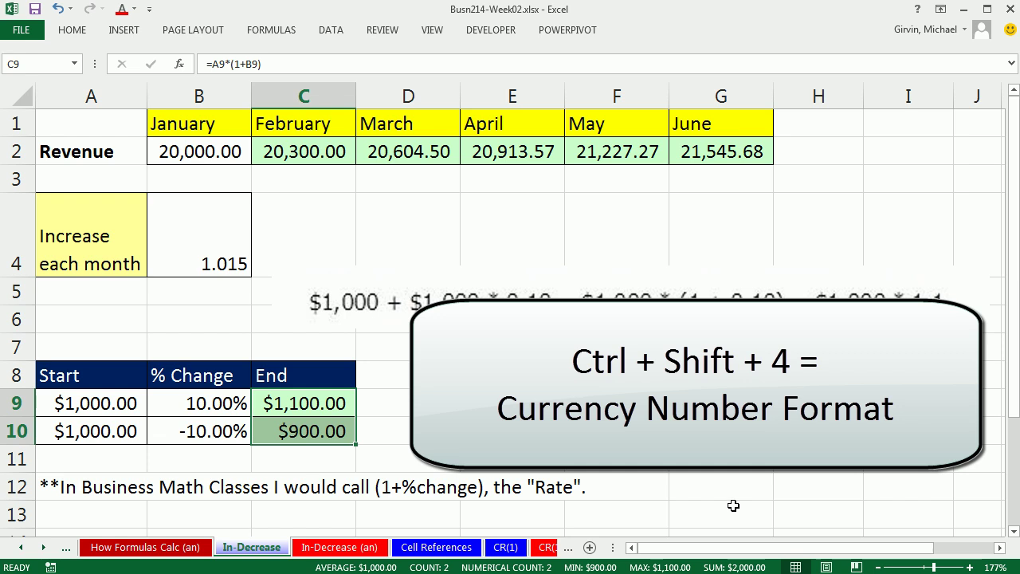
double_click(343, 428)
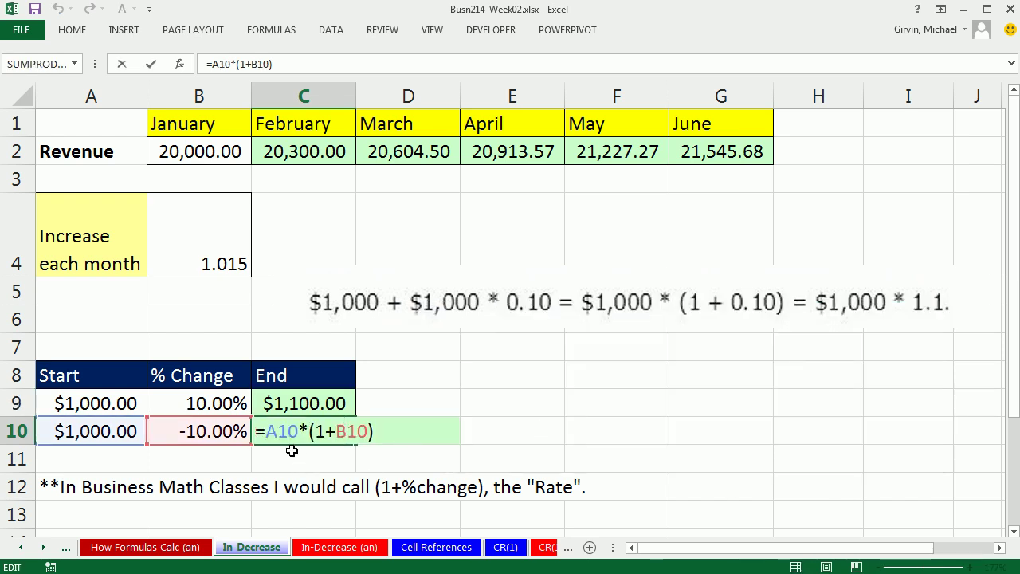
key("ctrl+Return")
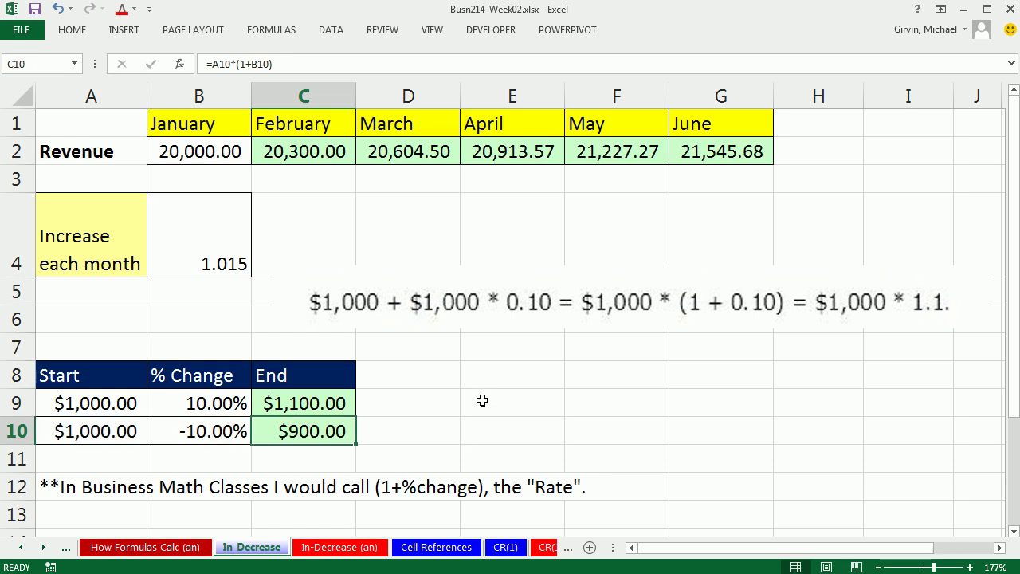
Step: Type the label 'Start*(1+%Change) = End' into cell E9
left_click(482, 402)
type("St")
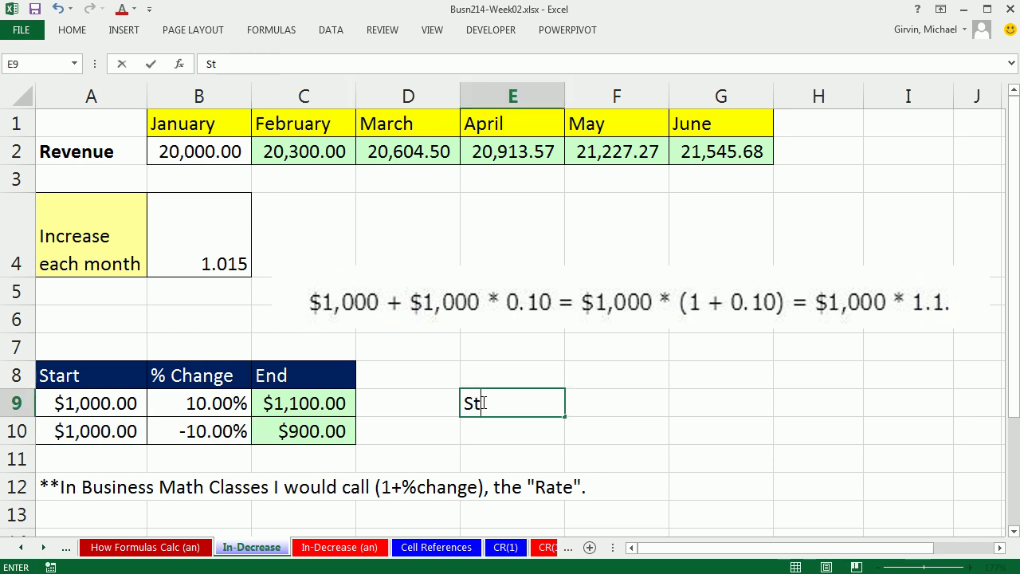
type("art*(1")
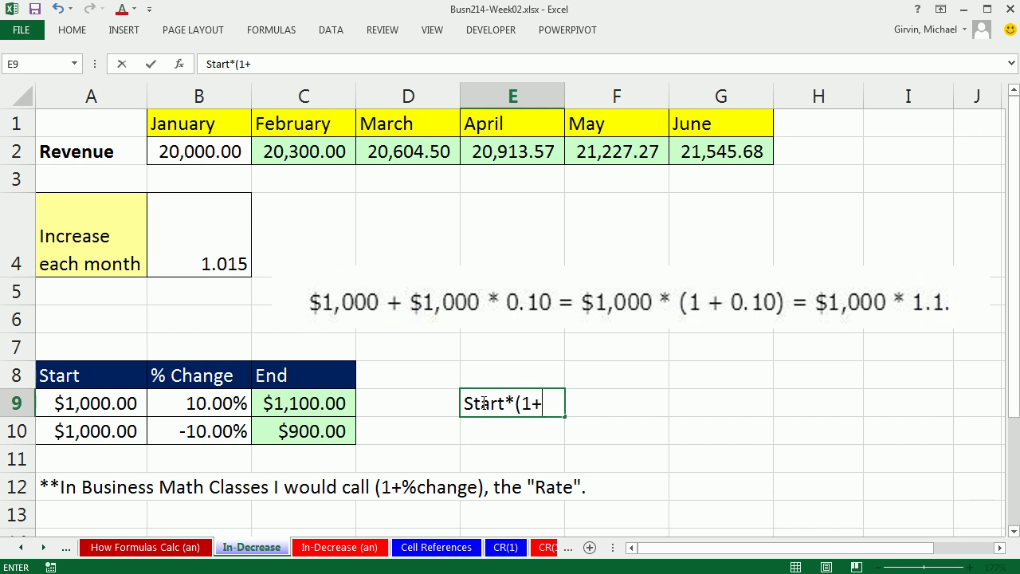
type("+%Chan")
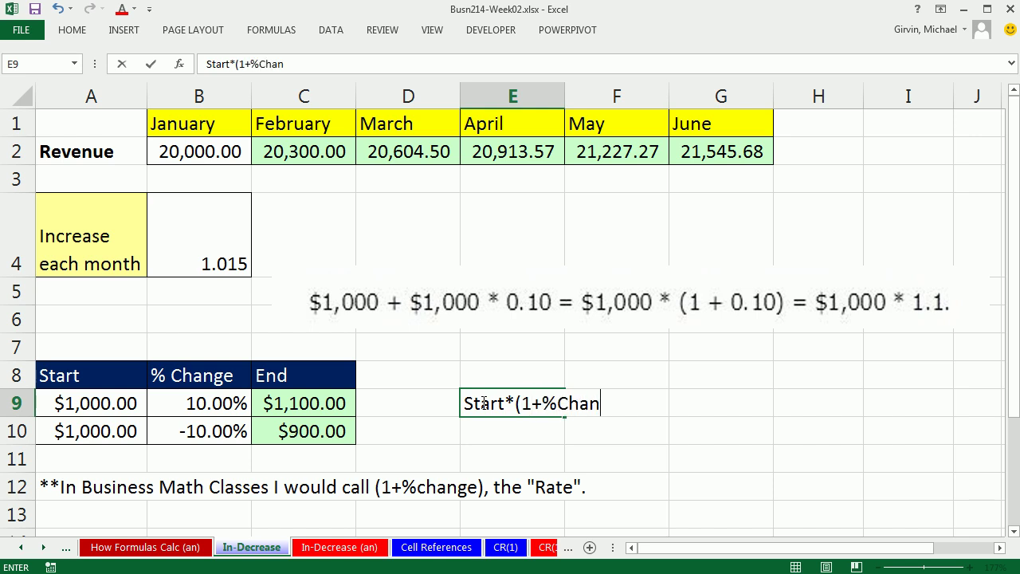
type("ge) = End")
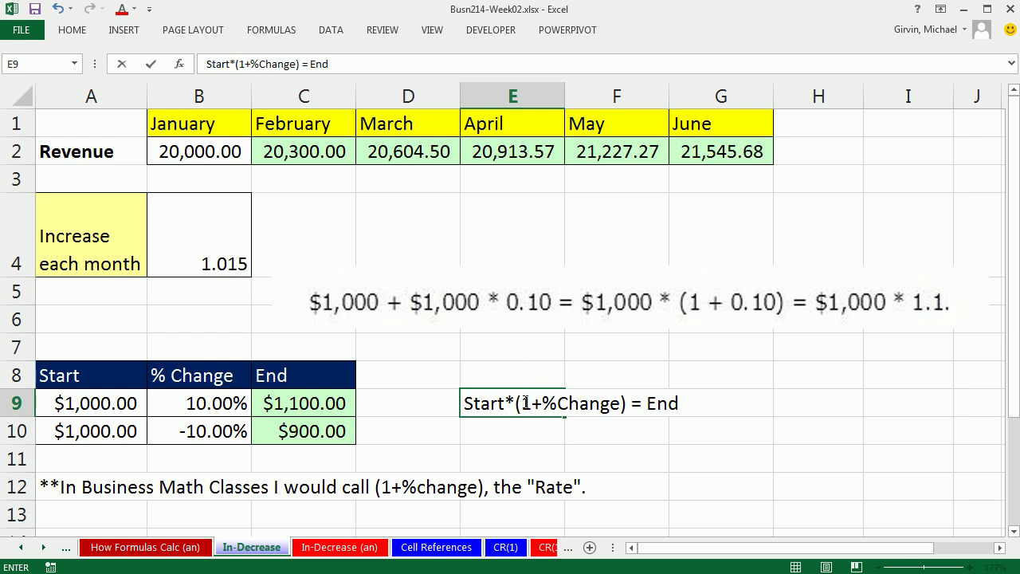
key("Return")
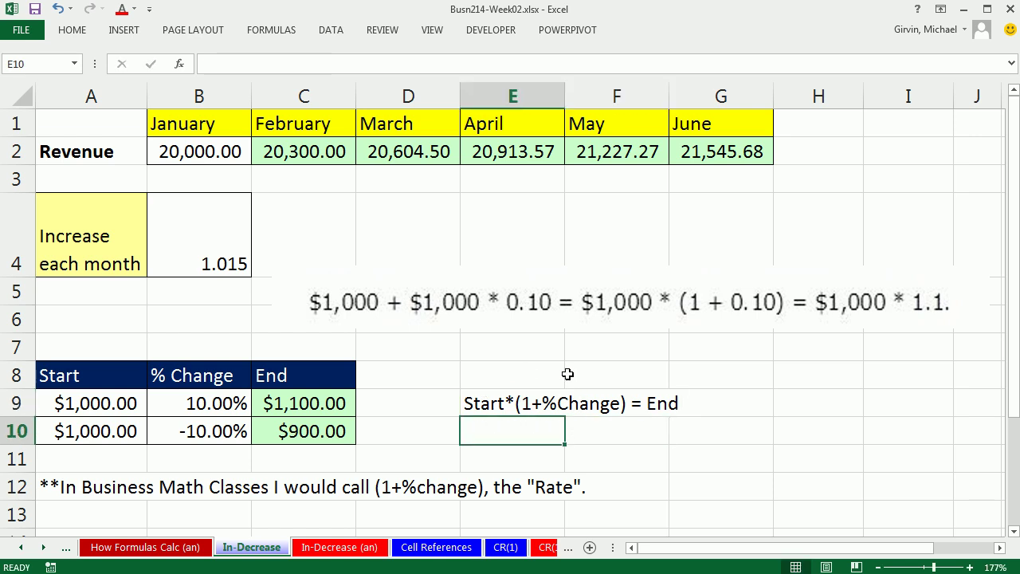